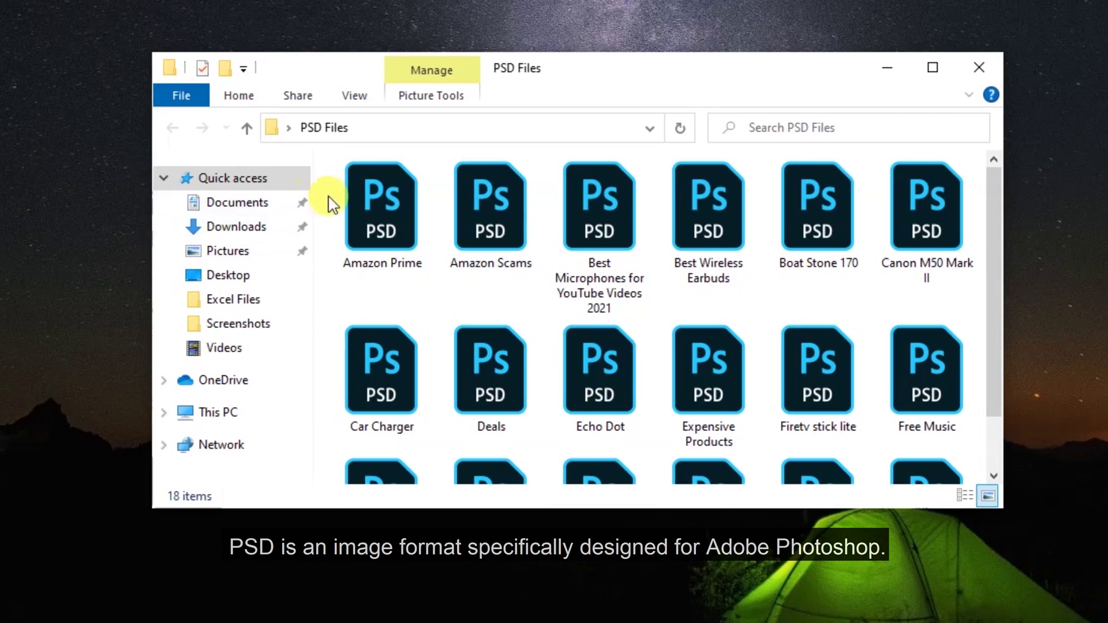
- Open the PSD Files folder and permanently delete the first five PSD files, Amazon Prime through Boat Stone 170
{"action": "left_click", "coordinate": [417, 219]}
{"action": "left_click_drag", "start_coordinate": [375, 193], "coordinate": [790, 202]}
{"action": "key", "text": "shift+Delete"}
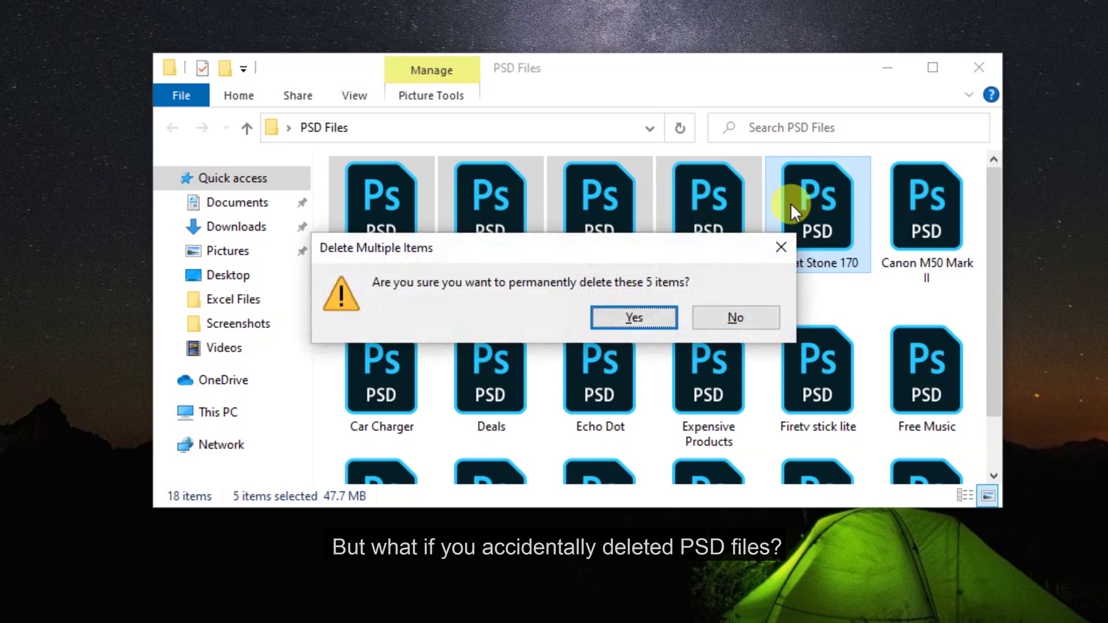
{"action": "key", "text": "Return"}
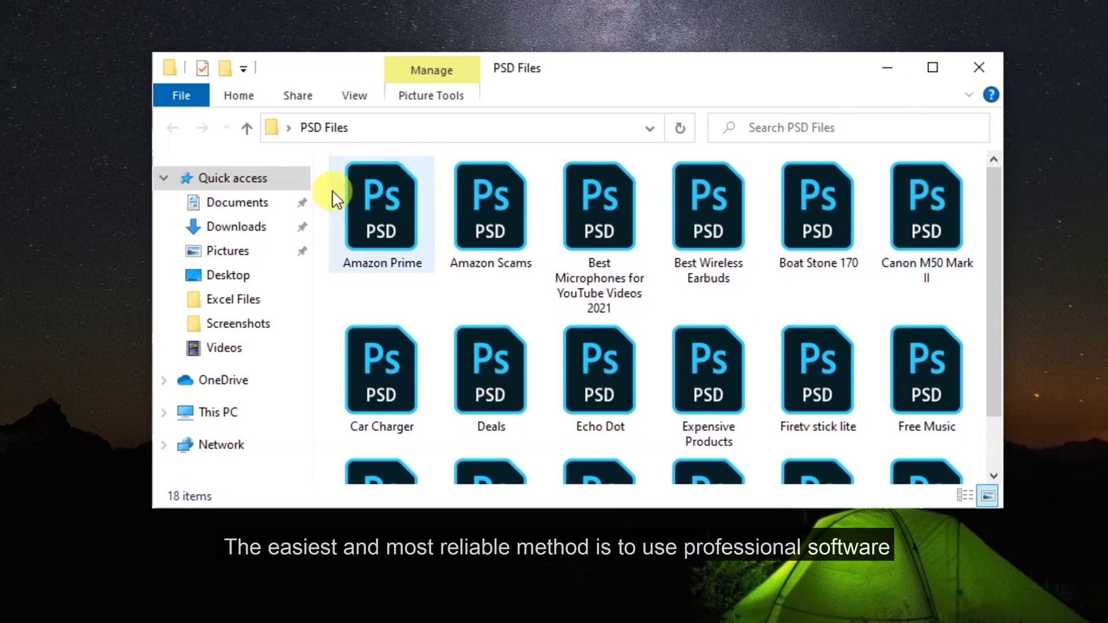
- Select the first five remaining files and start a permanent delete, then cancel the prompt
{"action": "left_click_drag", "start_coordinate": [323, 193], "coordinate": [790, 204]}
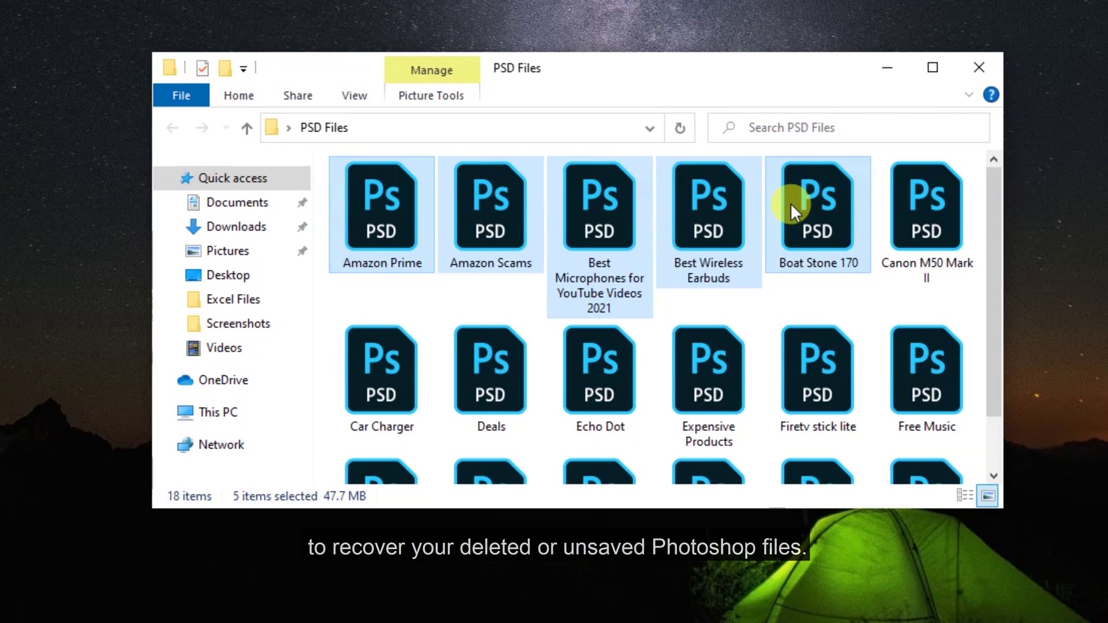
{"action": "key", "text": "shift+Delete"}
{"action": "key", "text": "Escape"}
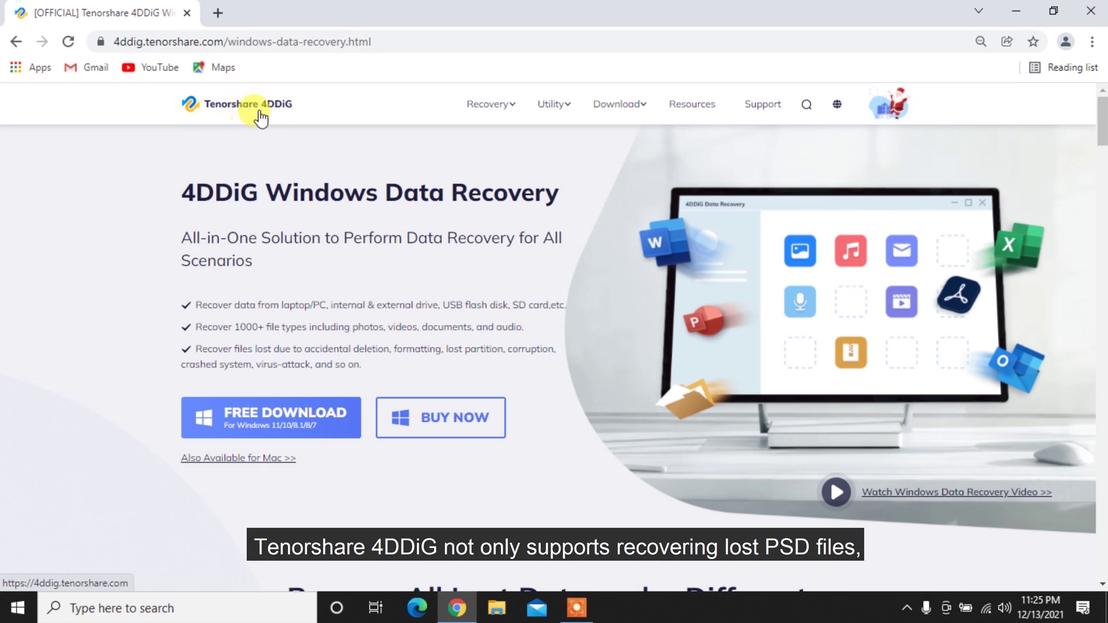
- Highlight the 4DDiG Windows Data Recovery title and 1000+ file types bullet, then download the Windows installer
{"action": "left_click_drag", "start_coordinate": [179, 180], "coordinate": [660, 199]}
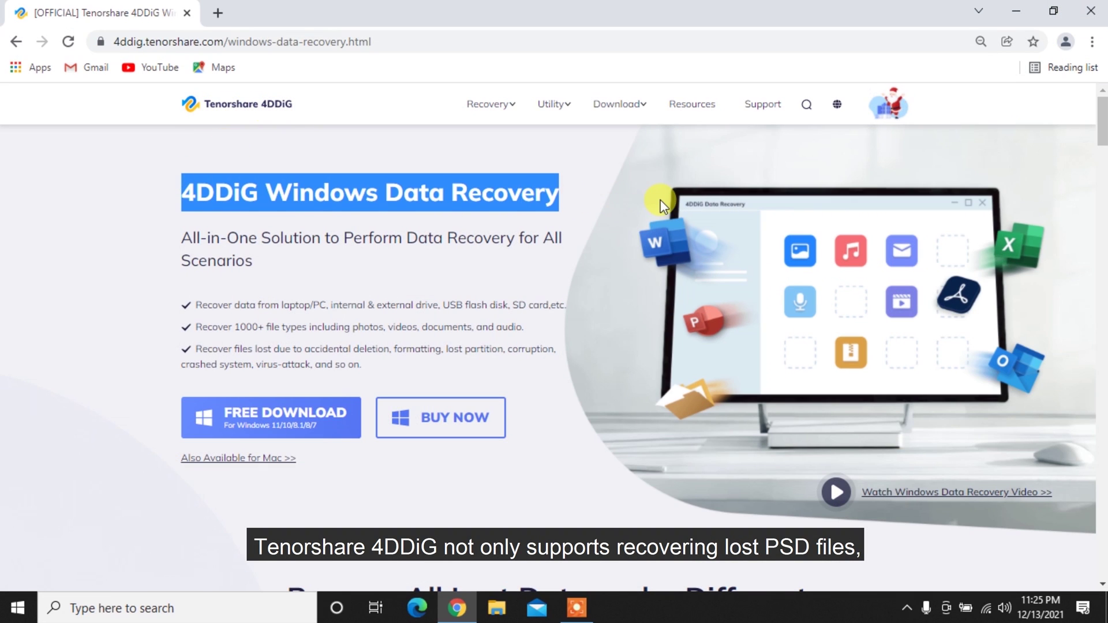
{"action": "left_click", "coordinate": [660, 200]}
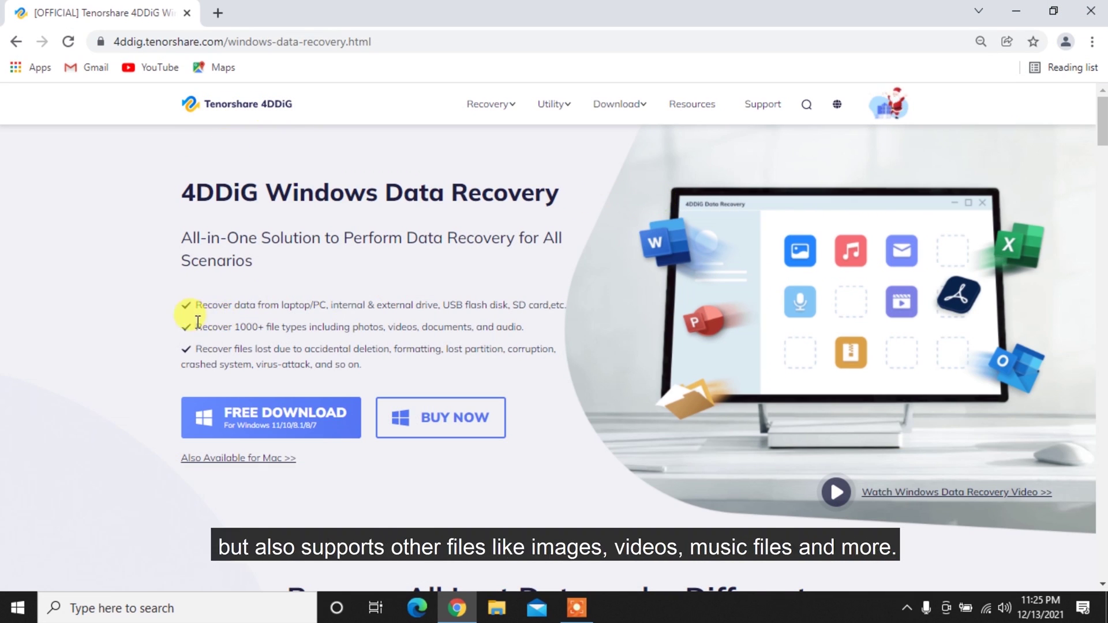
{"action": "left_click_drag", "start_coordinate": [197, 327], "coordinate": [498, 328]}
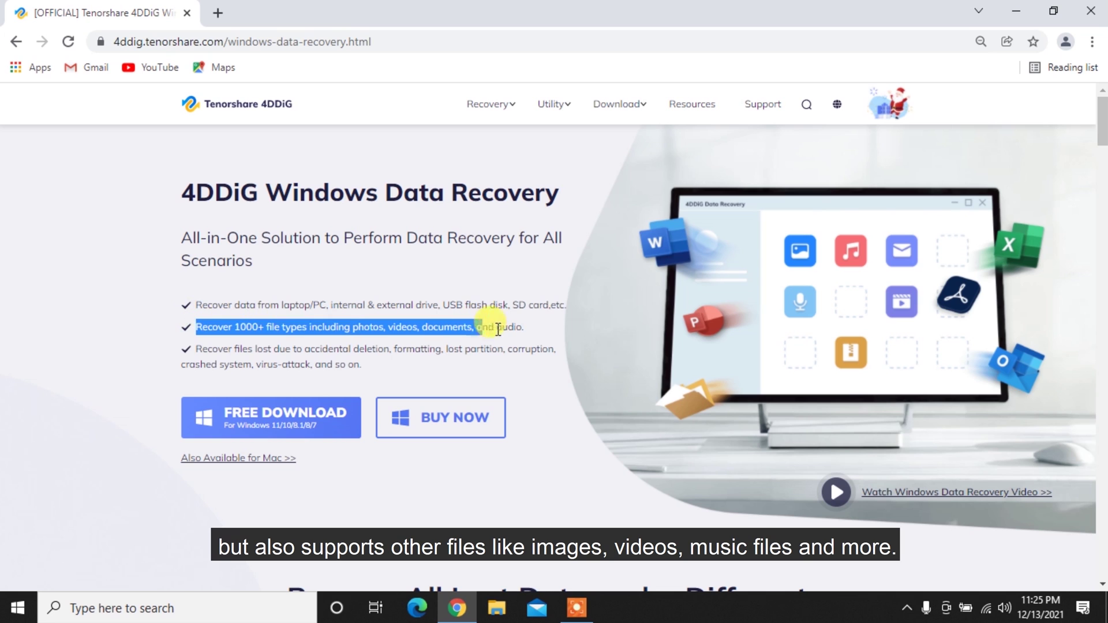
{"action": "left_click", "coordinate": [531, 330]}
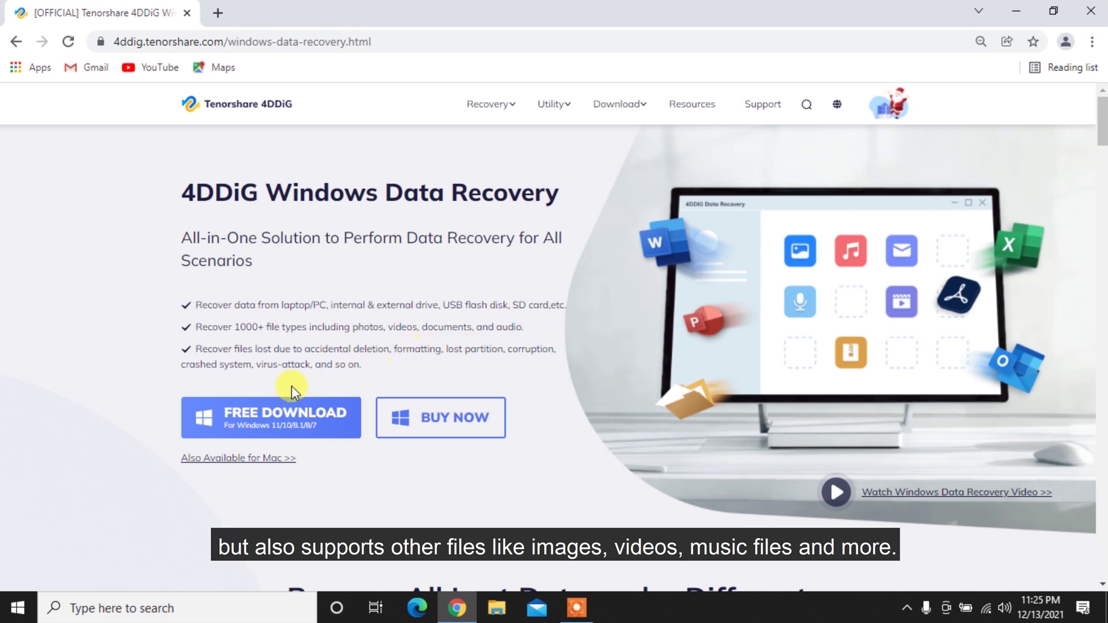
{"action": "left_click", "coordinate": [251, 419]}
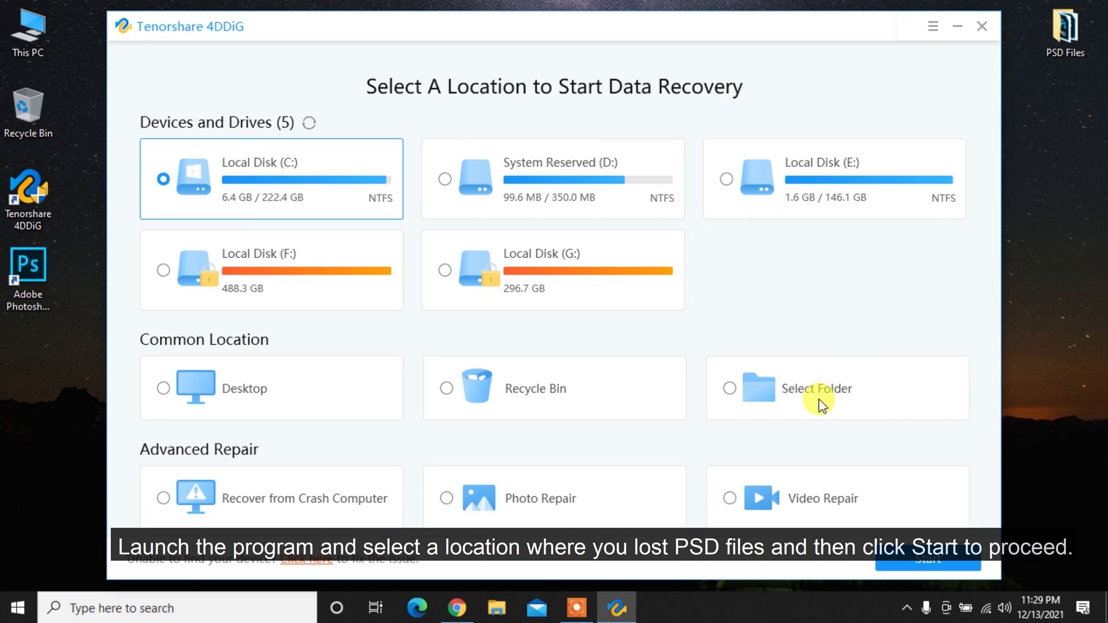
- Scan the Desktop\PSD Files folder in 4DDiG
{"action": "left_click", "coordinate": [821, 406]}
{"action": "left_click", "coordinate": [505, 271]}
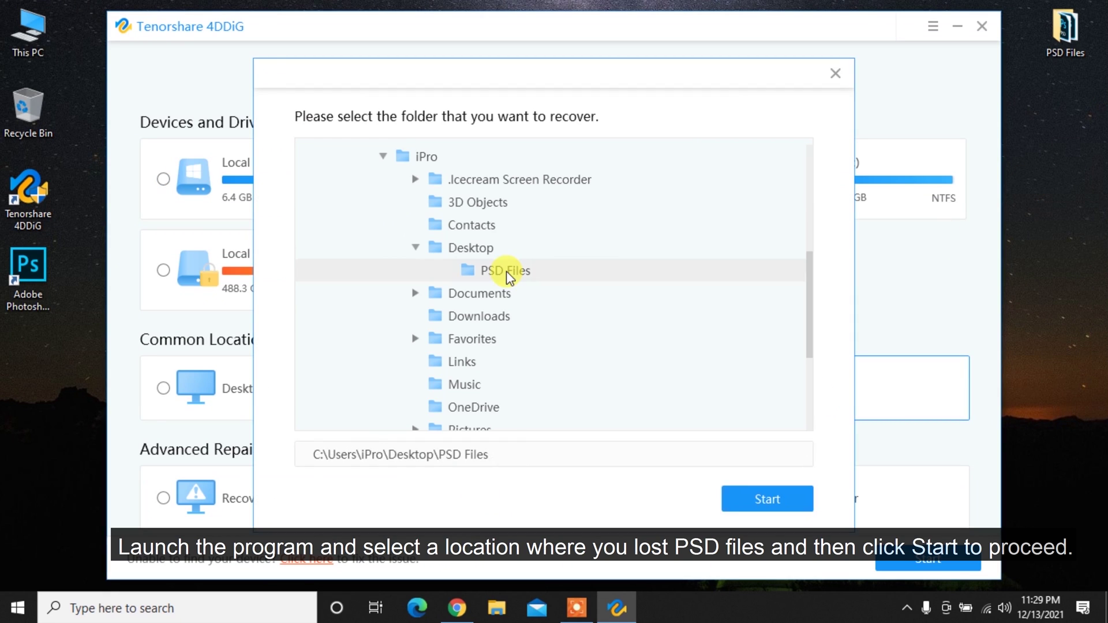
{"action": "left_click", "coordinate": [766, 499]}
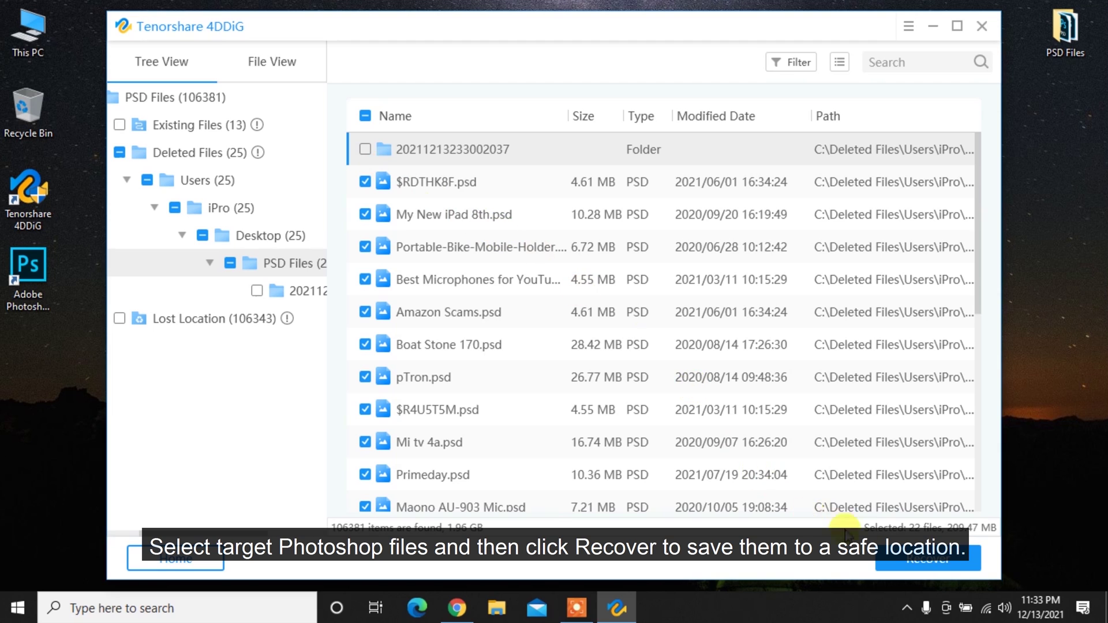
- Recover the 22 found PSD files (209.47 MB) to the Desktop, accepting the partition warning
{"action": "left_click", "coordinate": [921, 557]}
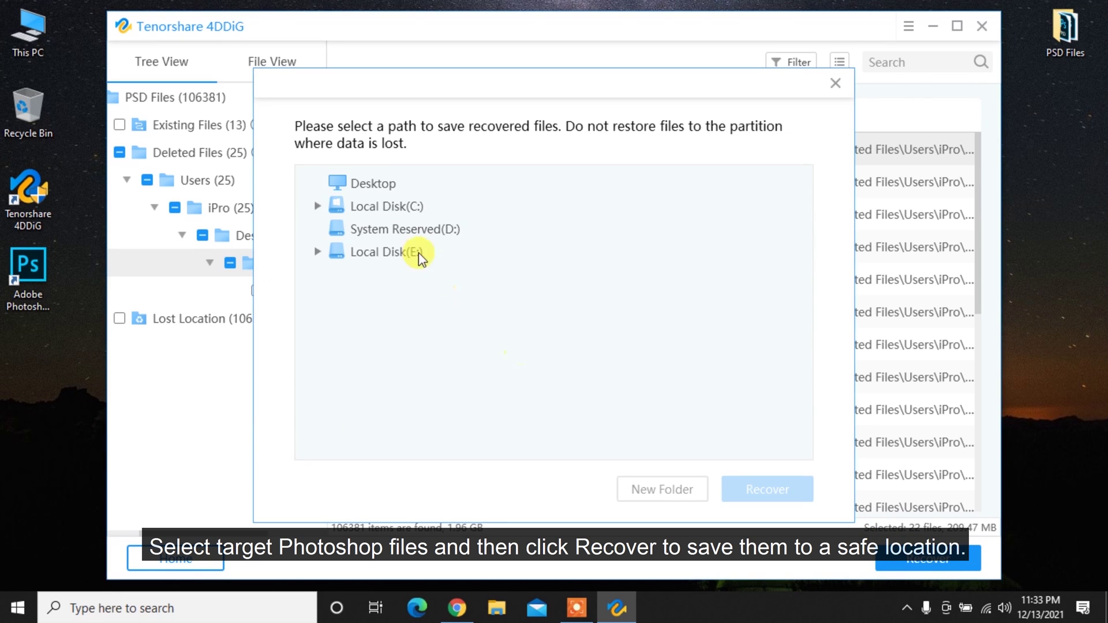
{"action": "left_click", "coordinate": [375, 184]}
{"action": "left_click", "coordinate": [740, 495]}
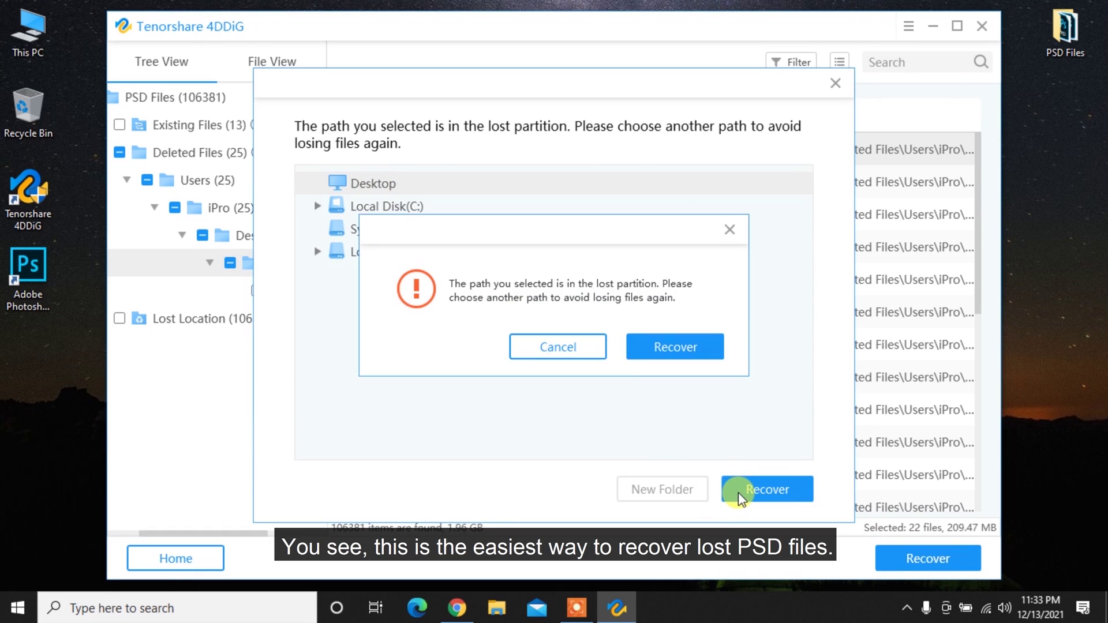
{"action": "left_click", "coordinate": [700, 346]}
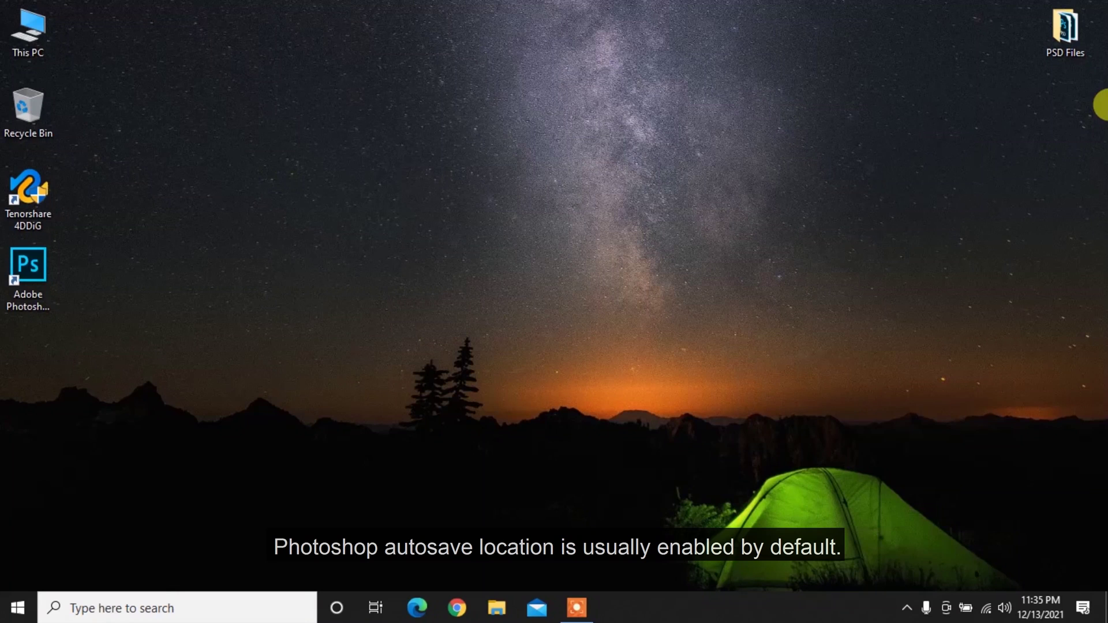
- Launch Photoshop and keep Automatically Save Recovery Information on in File Handling preferences
{"action": "left_click", "coordinate": [13, 279]}
{"action": "double_click", "coordinate": [12, 279]}
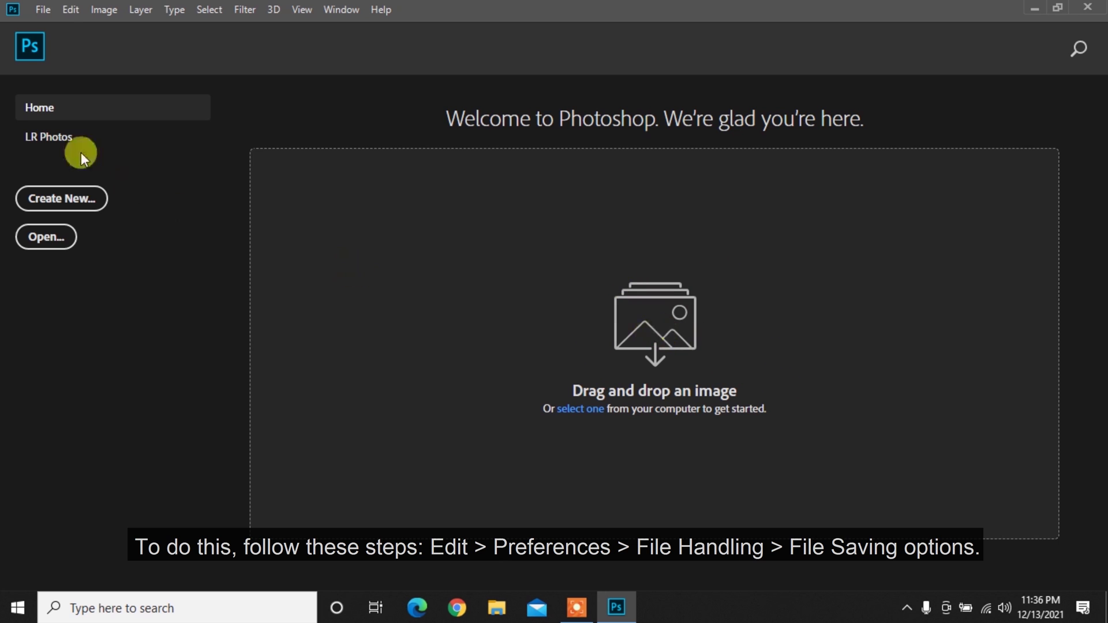
{"action": "left_click", "coordinate": [71, 10]}
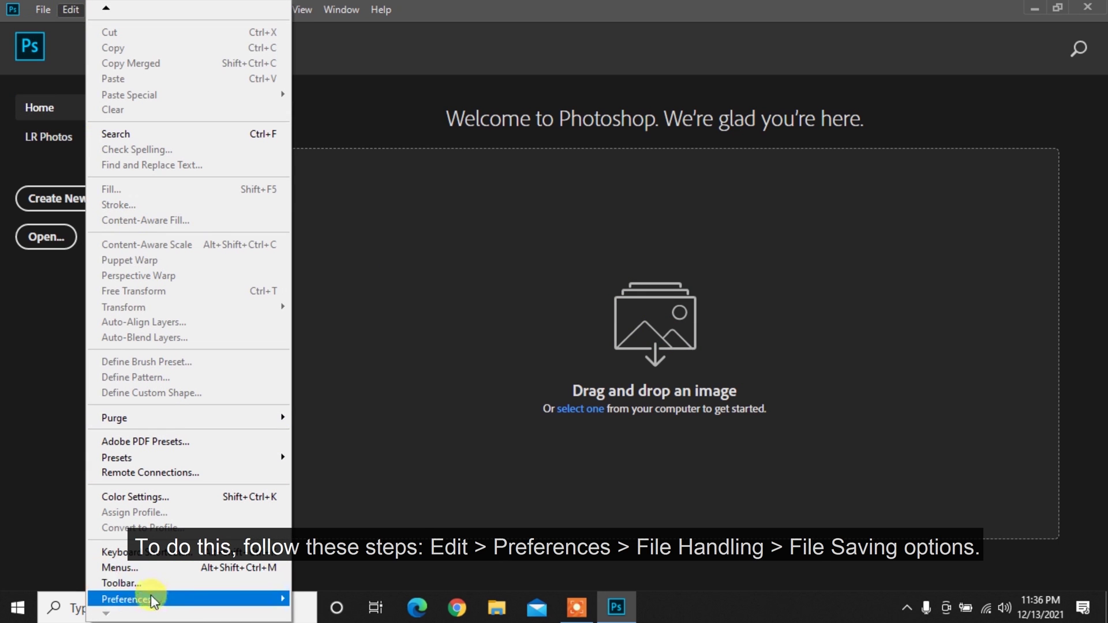
{"action": "mouse_move", "coordinate": [152, 600]}
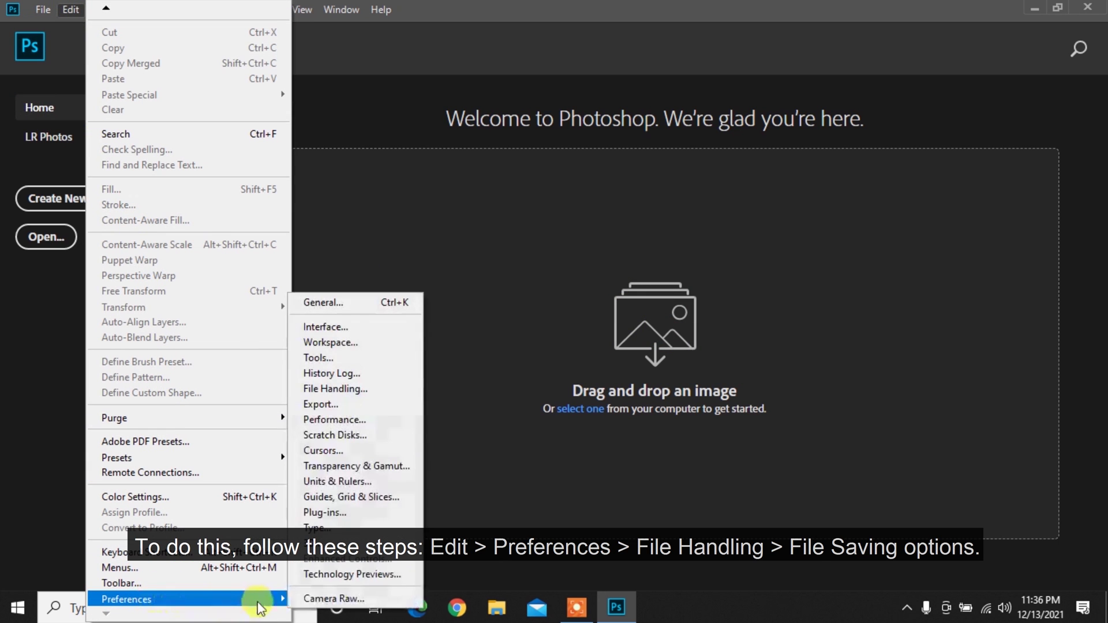
{"action": "left_click", "coordinate": [361, 389]}
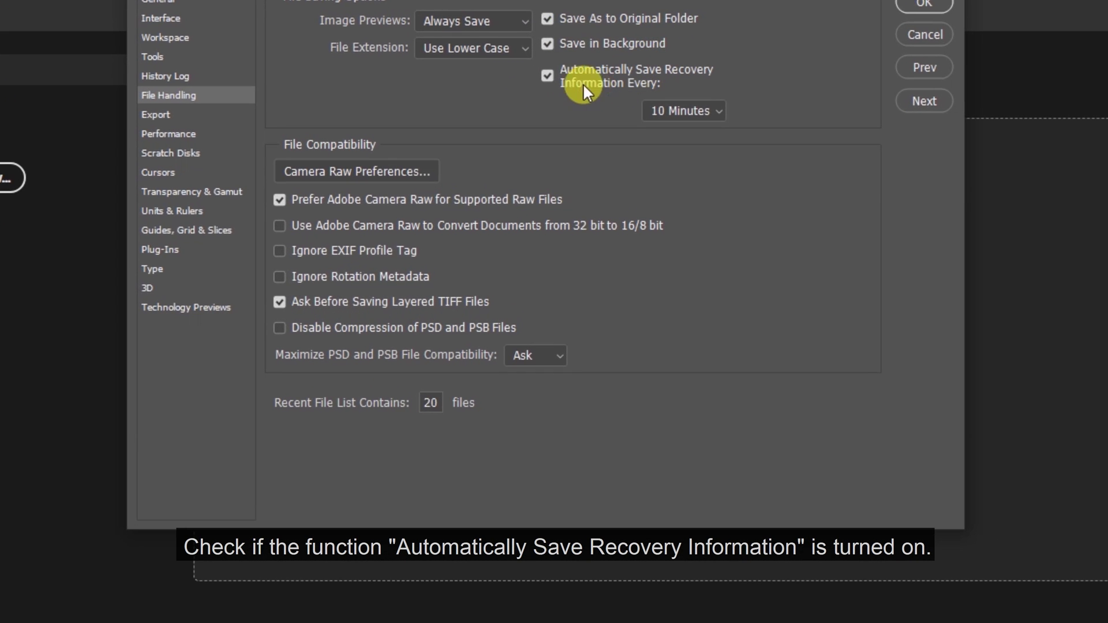
{"action": "left_click", "coordinate": [547, 75]}
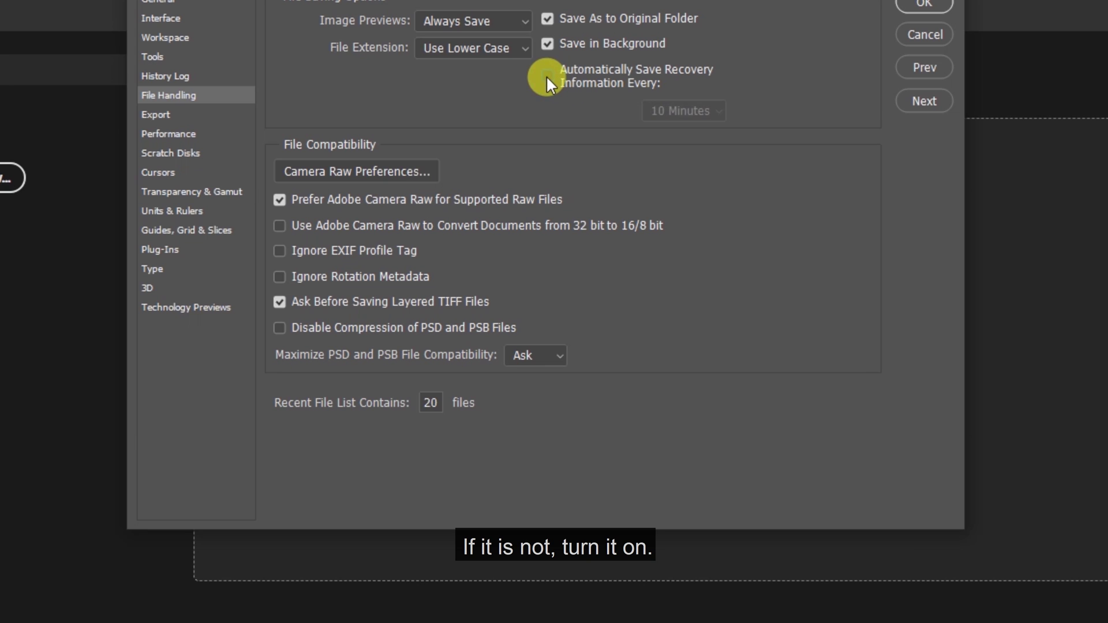
{"action": "left_click", "coordinate": [546, 76]}
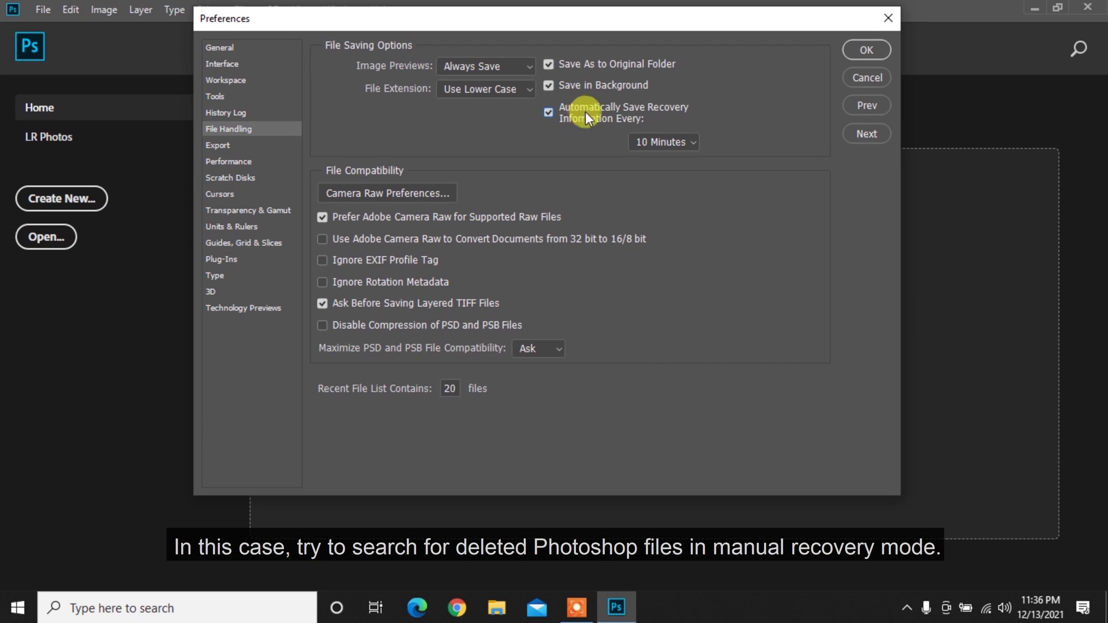
{"action": "left_click", "coordinate": [865, 50]}
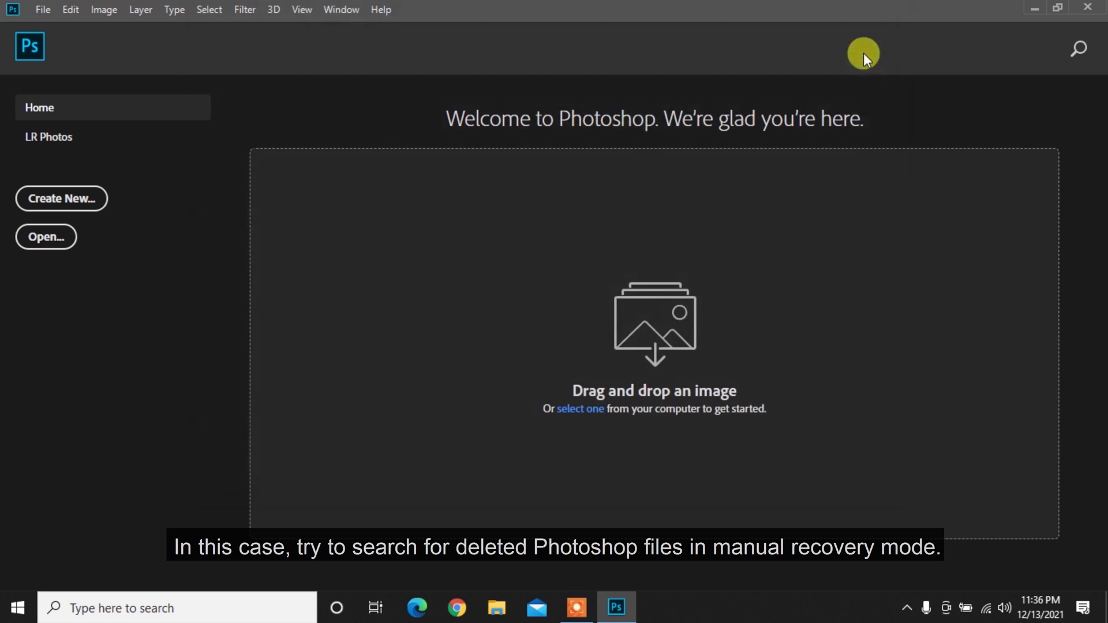
- Minimize Photoshop and browse File Explorer to the user's AppData\Roaming folder
{"action": "left_click", "coordinate": [1027, 8]}
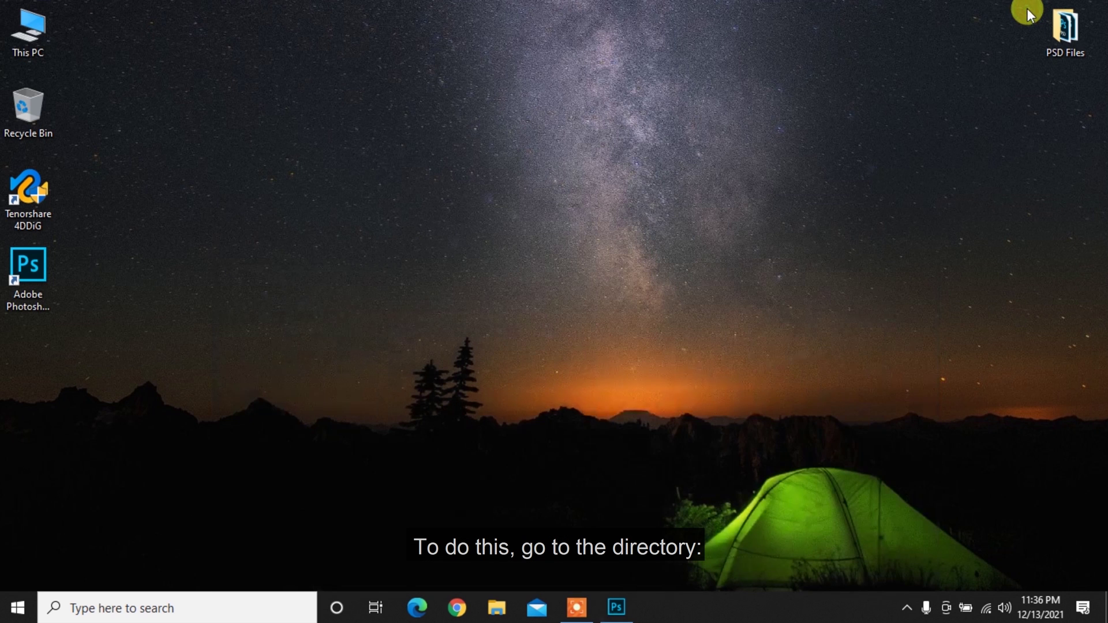
{"action": "left_click", "coordinate": [501, 612]}
{"action": "left_click", "coordinate": [420, 233]}
{"action": "double_click", "coordinate": [420, 233]}
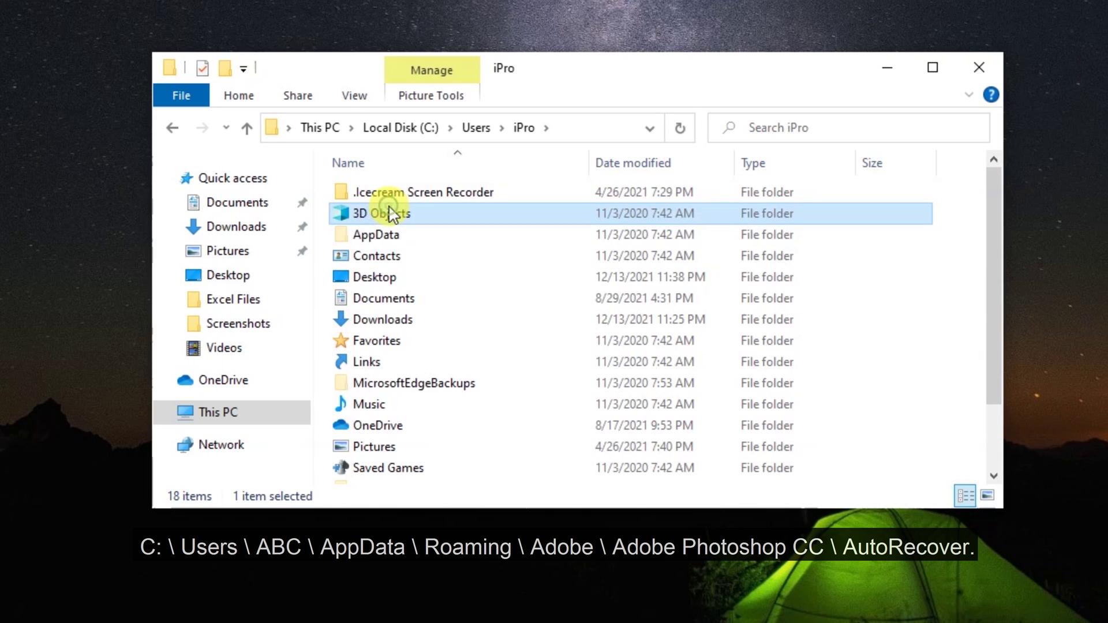
{"action": "double_click", "coordinate": [387, 234]}
{"action": "left_click", "coordinate": [383, 237]}
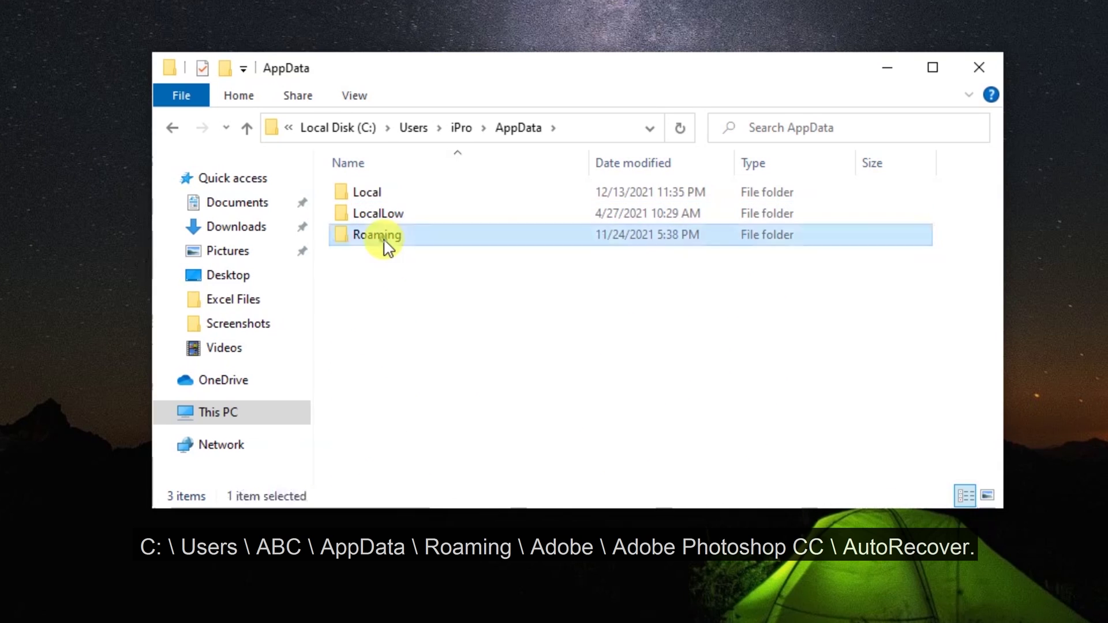
{"action": "double_click", "coordinate": [384, 236]}
- Open Adobe > Adobe Photoshop CC 2019 > AutoRecover and select the autosaved PSD files
{"action": "double_click", "coordinate": [397, 192]}
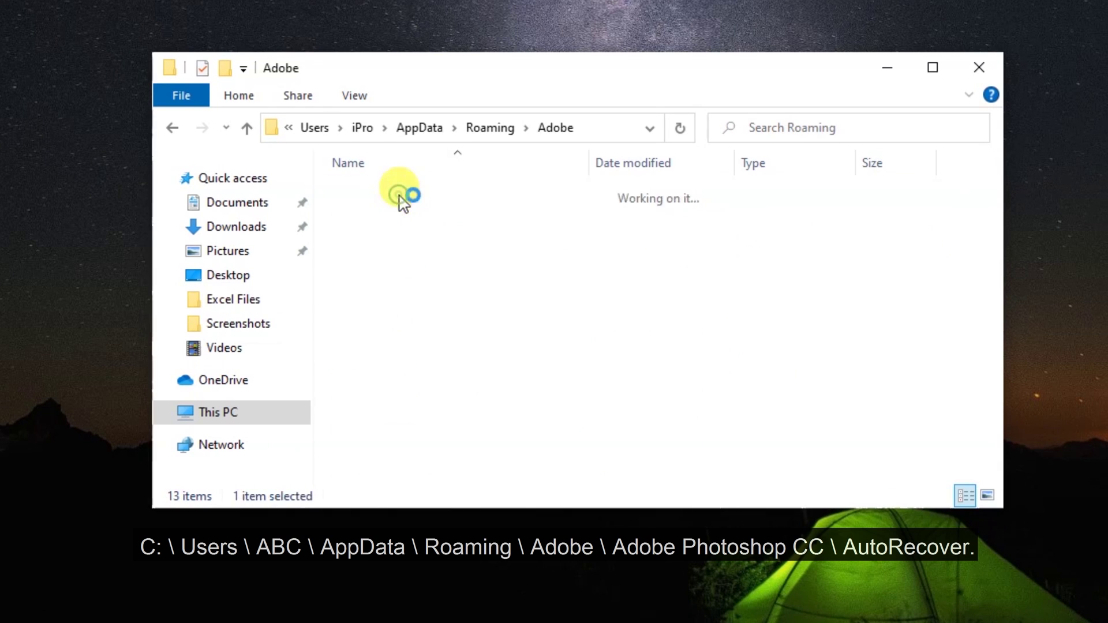
{"action": "left_click", "coordinate": [421, 235]}
{"action": "double_click", "coordinate": [421, 235]}
{"action": "double_click", "coordinate": [402, 222]}
{"action": "left_click_drag", "start_coordinate": [852, 343], "coordinate": [398, 223]}
{"action": "left_click", "coordinate": [571, 418]}
{"action": "left_click_drag", "start_coordinate": [789, 213], "coordinate": [580, 155]}
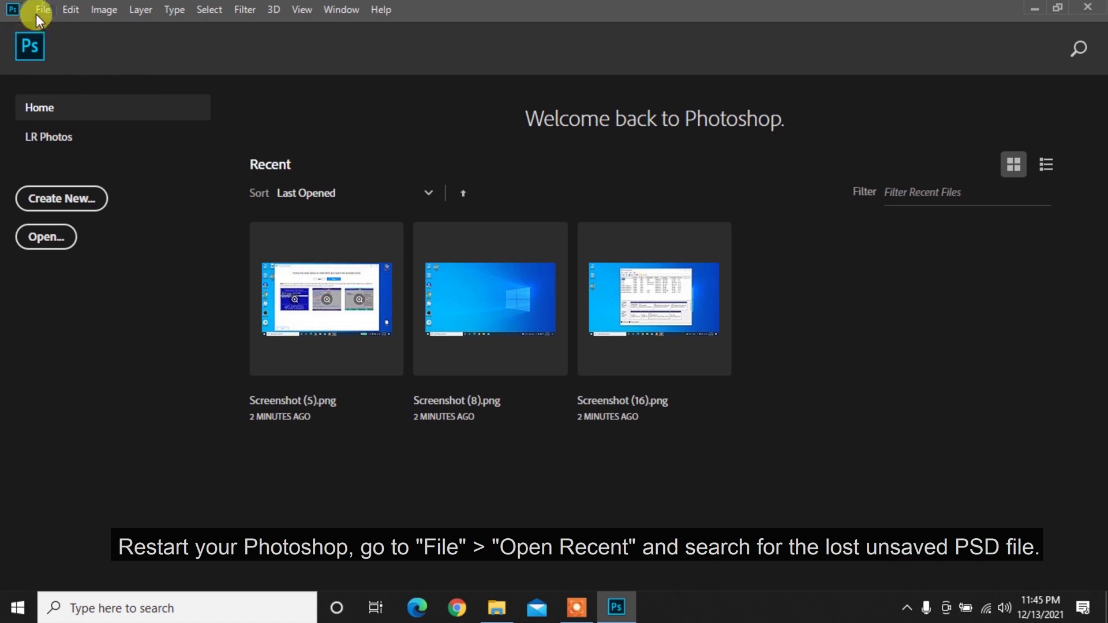
- Reopen Screenshot (5).png from Photoshop's File > Open Recent list
{"action": "left_click", "coordinate": [36, 14]}
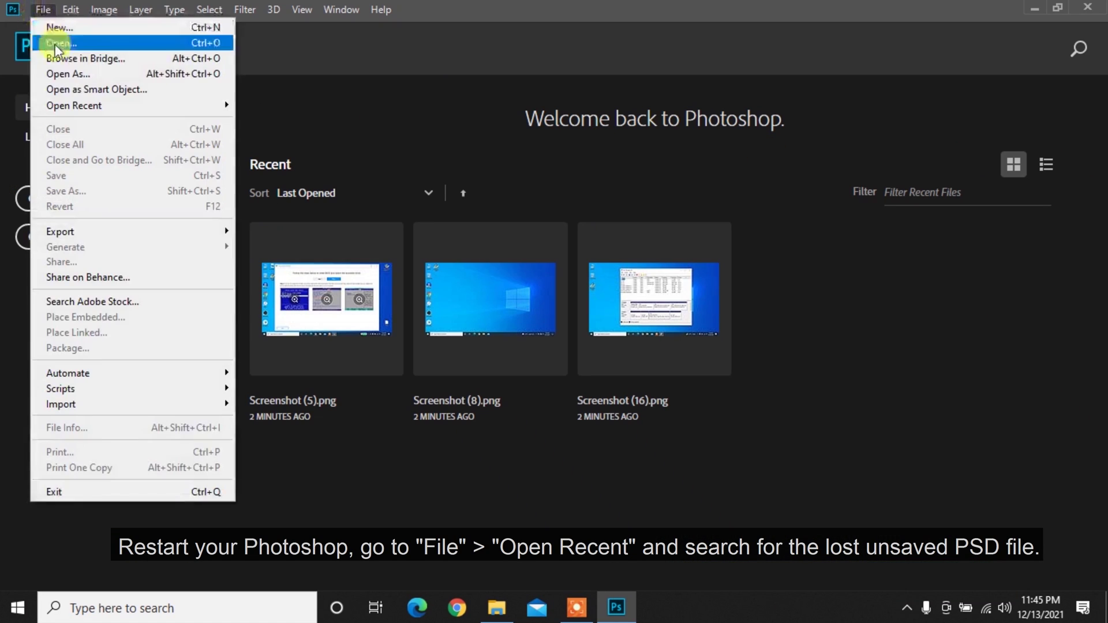
{"action": "mouse_move", "coordinate": [209, 105]}
{"action": "left_click", "coordinate": [258, 106]}
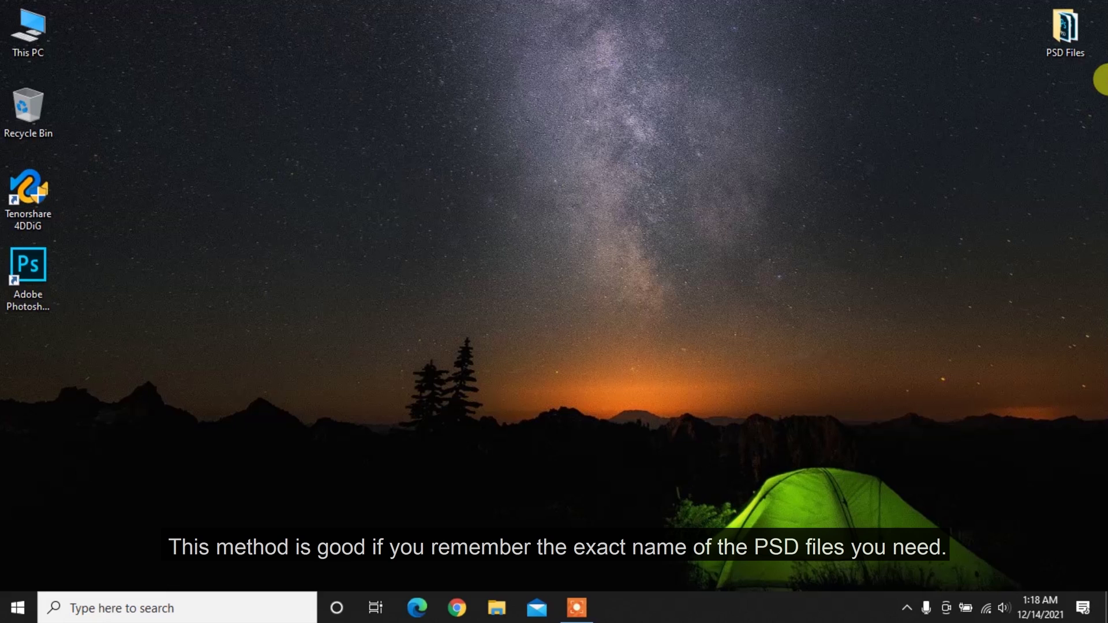
- Restore the 12/13/2021 11:20 PM previous version of the desktop PSD Files folder
{"action": "right_click", "coordinate": [1055, 28]}
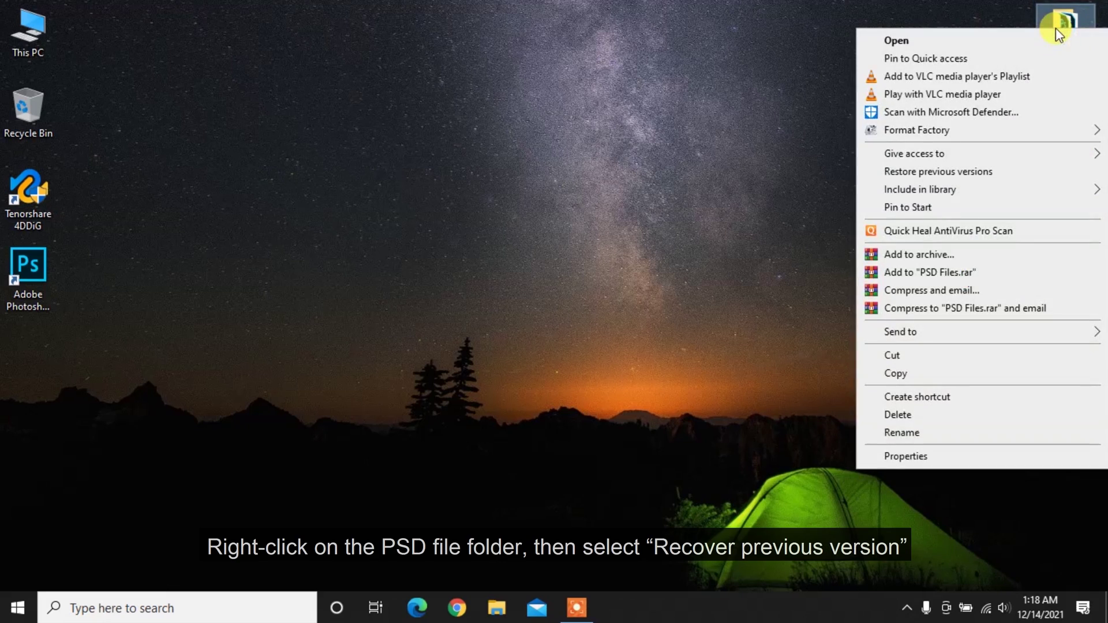
{"action": "left_click", "coordinate": [944, 171]}
{"action": "left_click_drag", "start_coordinate": [1001, 173], "coordinate": [685, 94]}
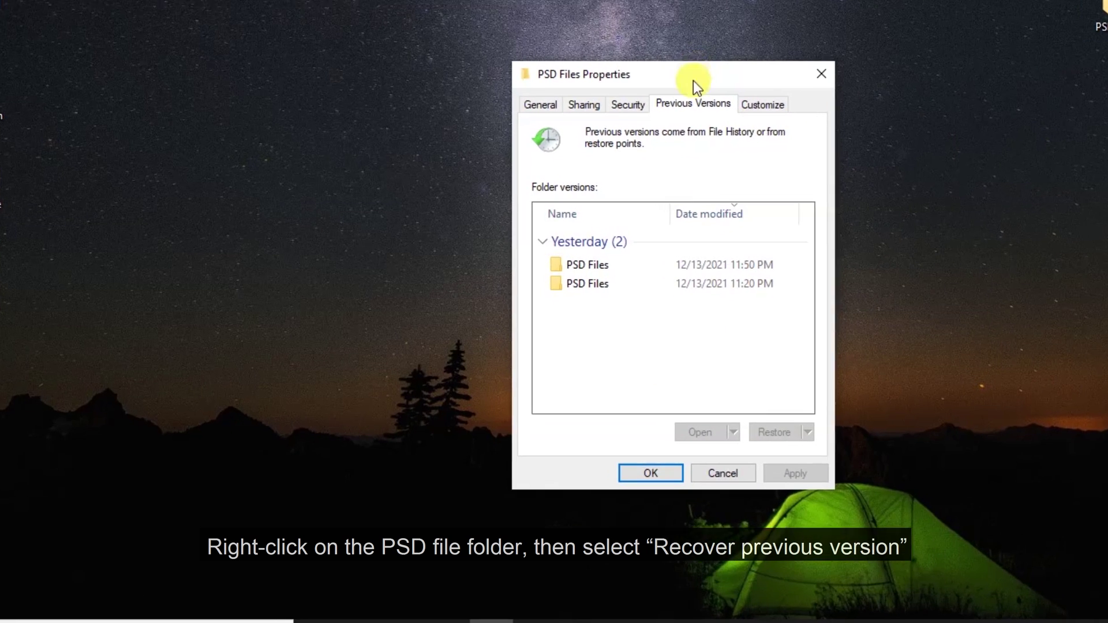
{"action": "left_click", "coordinate": [592, 288]}
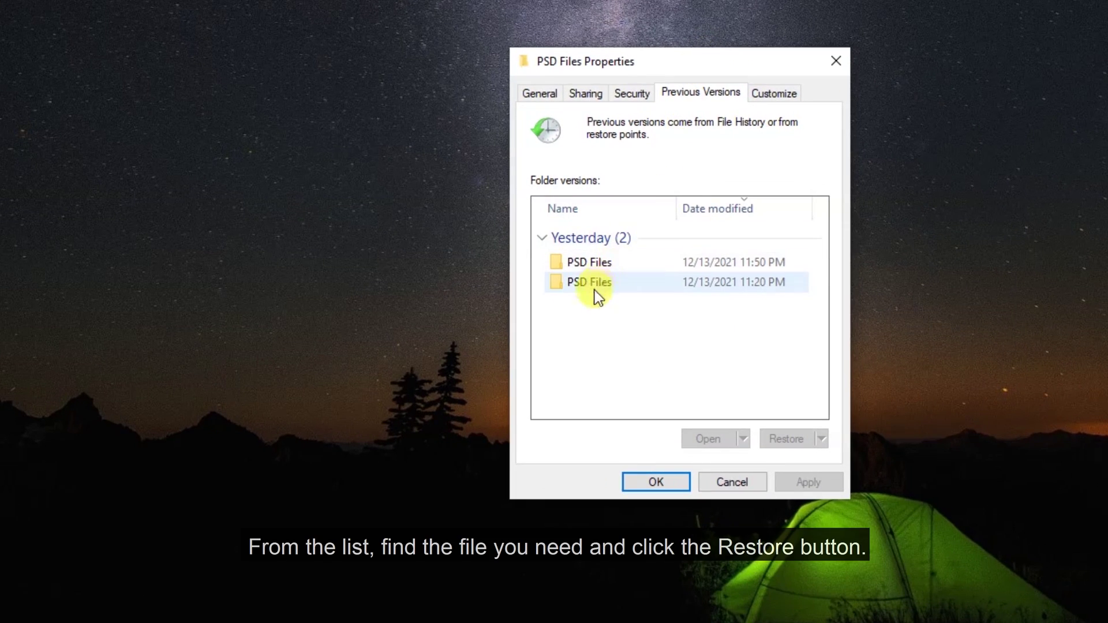
{"action": "left_click", "coordinate": [591, 288]}
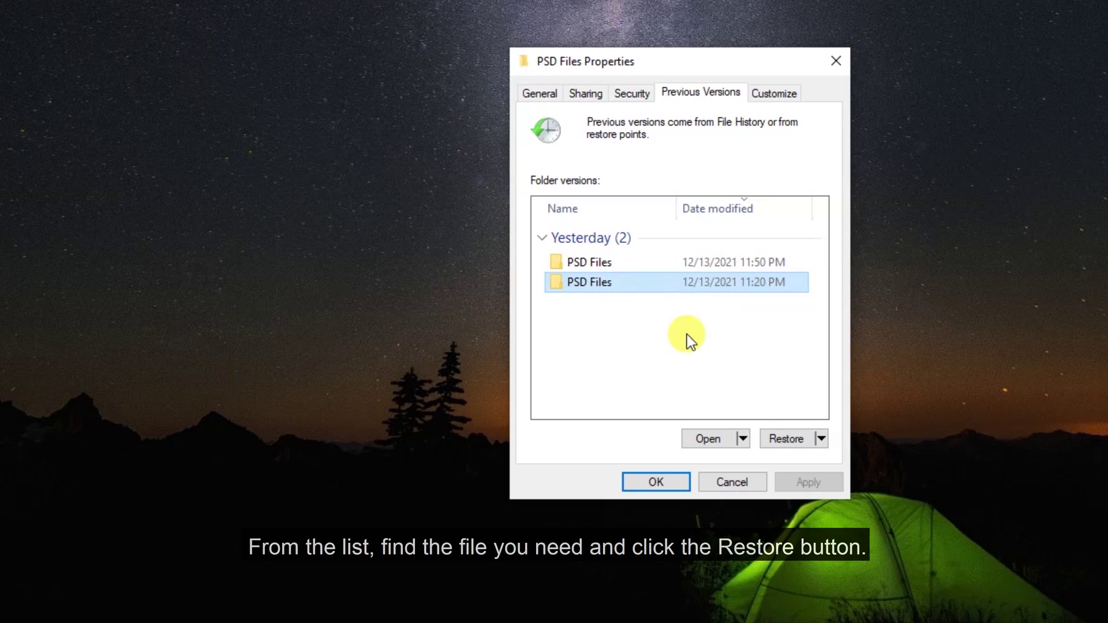
{"action": "left_click", "coordinate": [775, 441]}
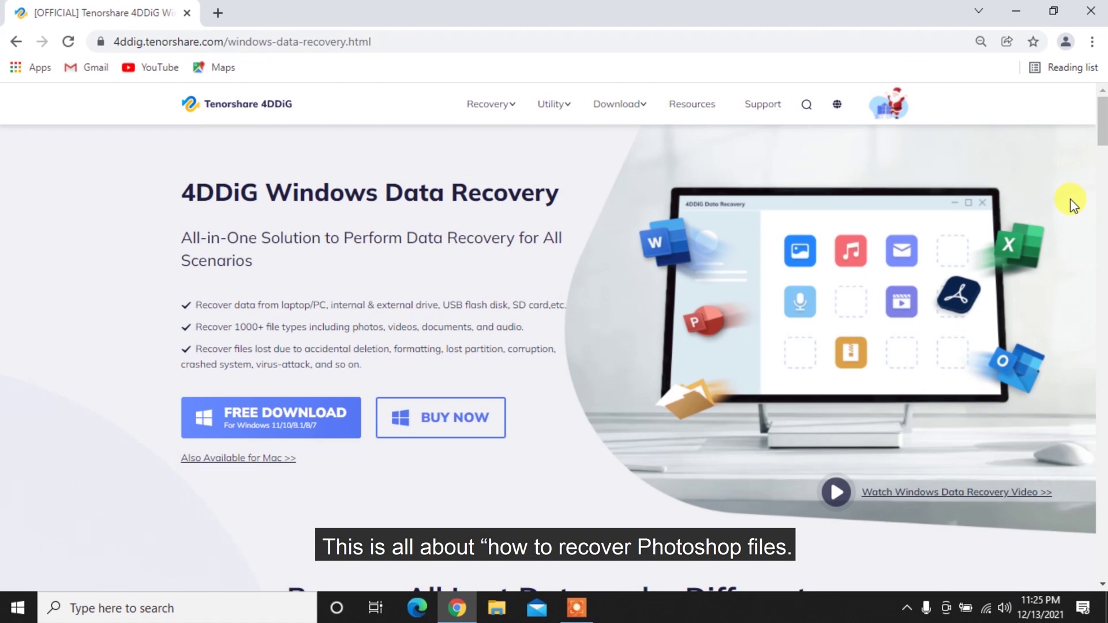
- Scroll to How to Use Tenorshare 4DDiG, preview Steps 1, 2 and 3, then continue toward Tech Specs
{"action": "scroll", "coordinate": [1070, 202], "scroll_direction": "down", "scroll_amount": 10}
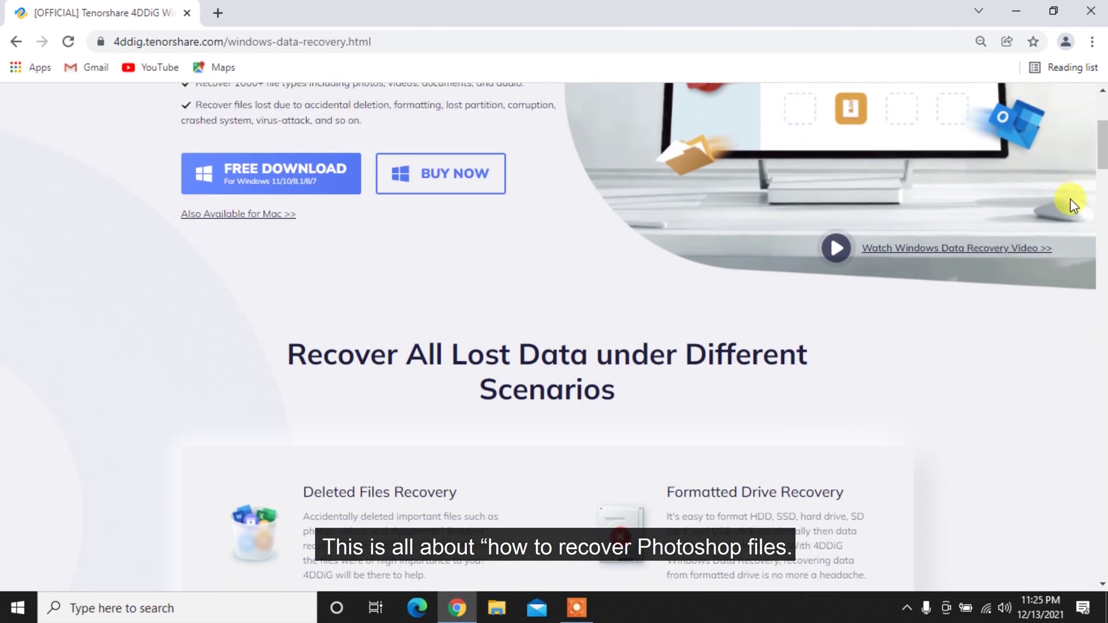
{"action": "scroll", "coordinate": [1070, 202], "scroll_direction": "down", "scroll_amount": 15}
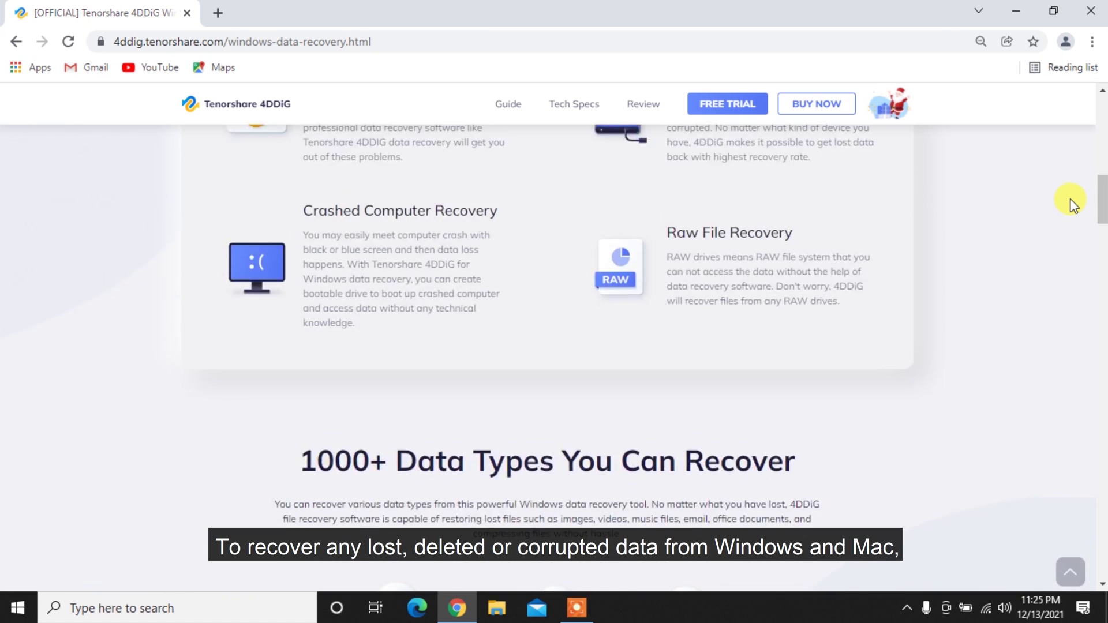
{"action": "scroll", "coordinate": [1070, 202], "scroll_direction": "down", "scroll_amount": 15}
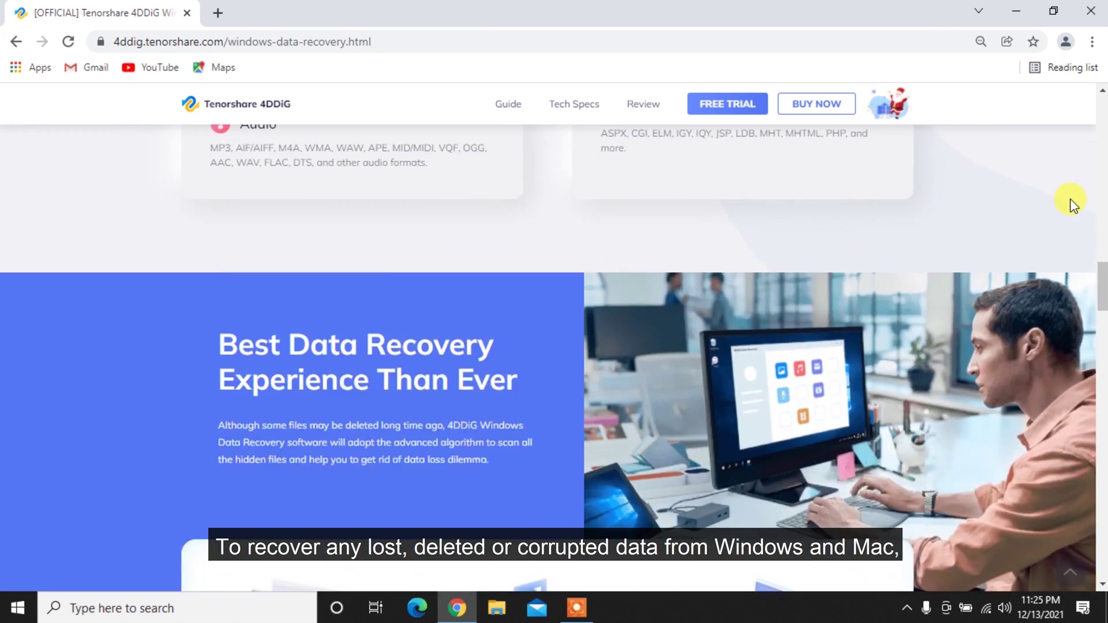
{"action": "scroll", "coordinate": [1070, 201], "scroll_direction": "down", "scroll_amount": 3}
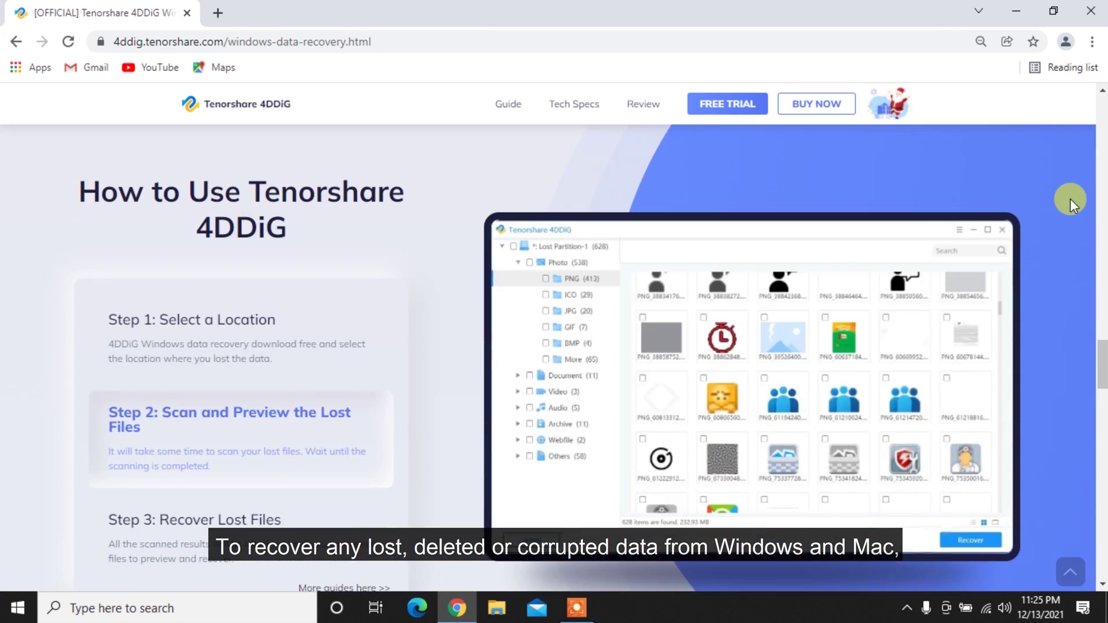
{"action": "left_click", "coordinate": [287, 332]}
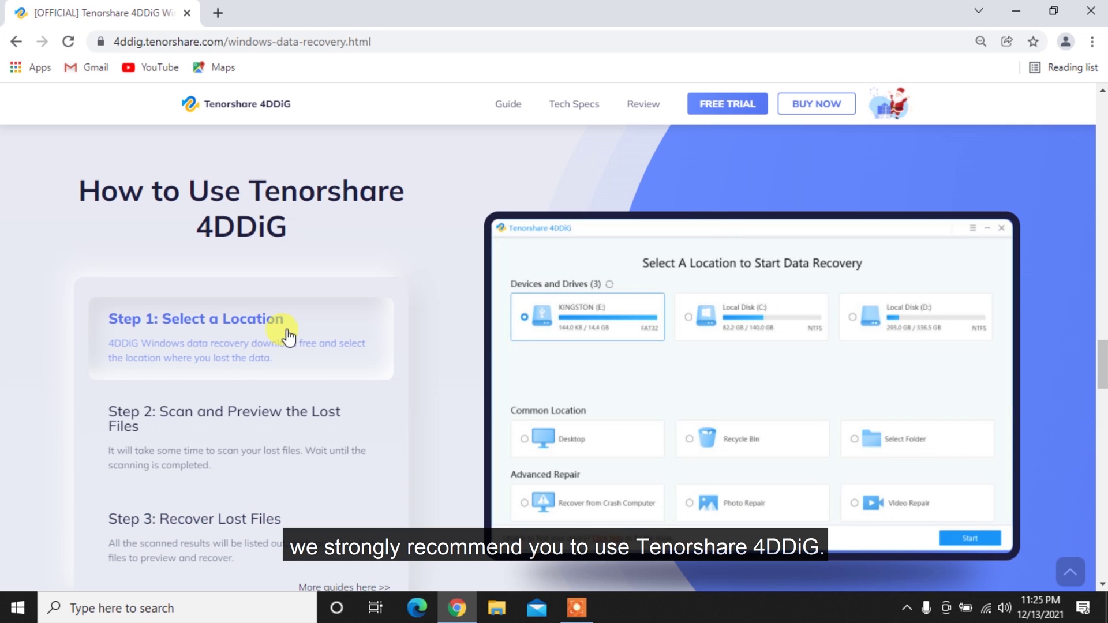
{"action": "left_click", "coordinate": [287, 413]}
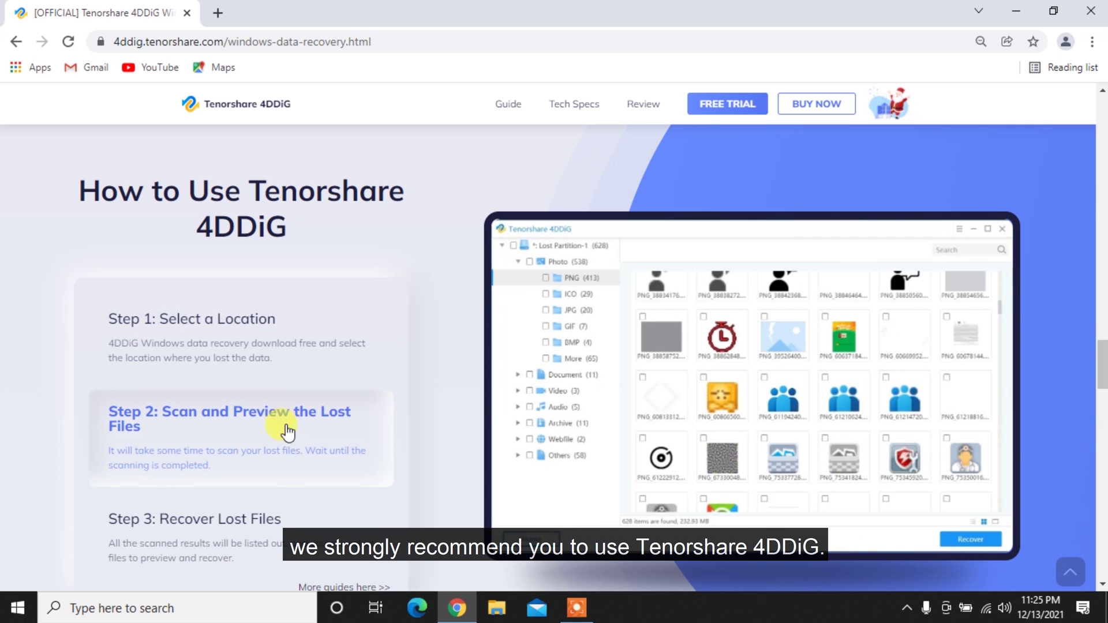
{"action": "left_click", "coordinate": [281, 522]}
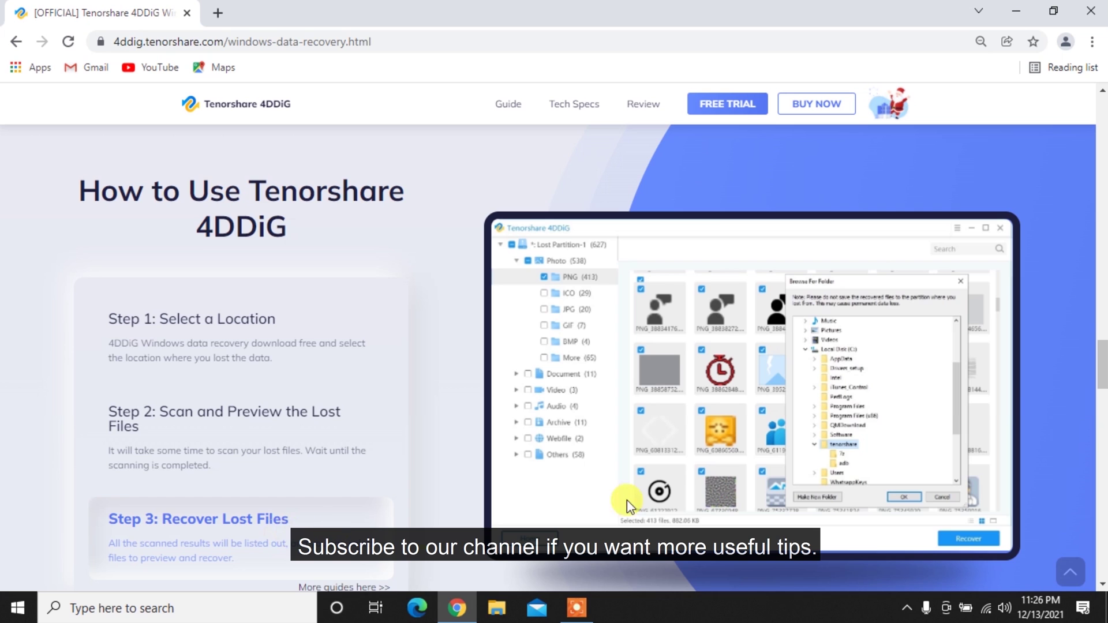
{"action": "scroll", "coordinate": [1050, 397], "scroll_direction": "down", "scroll_amount": 15}
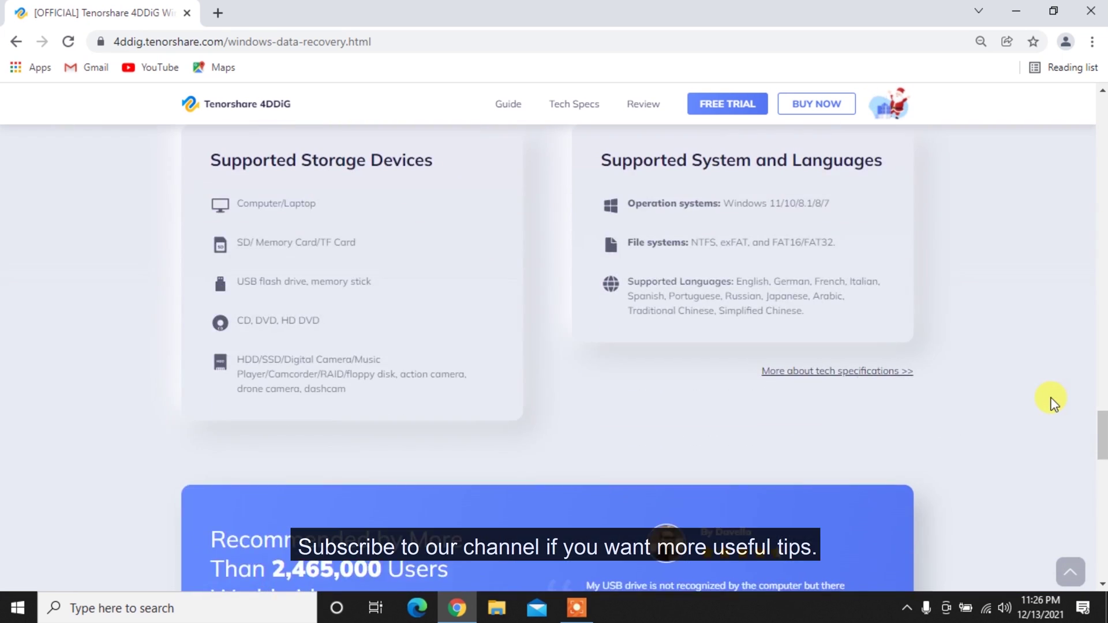